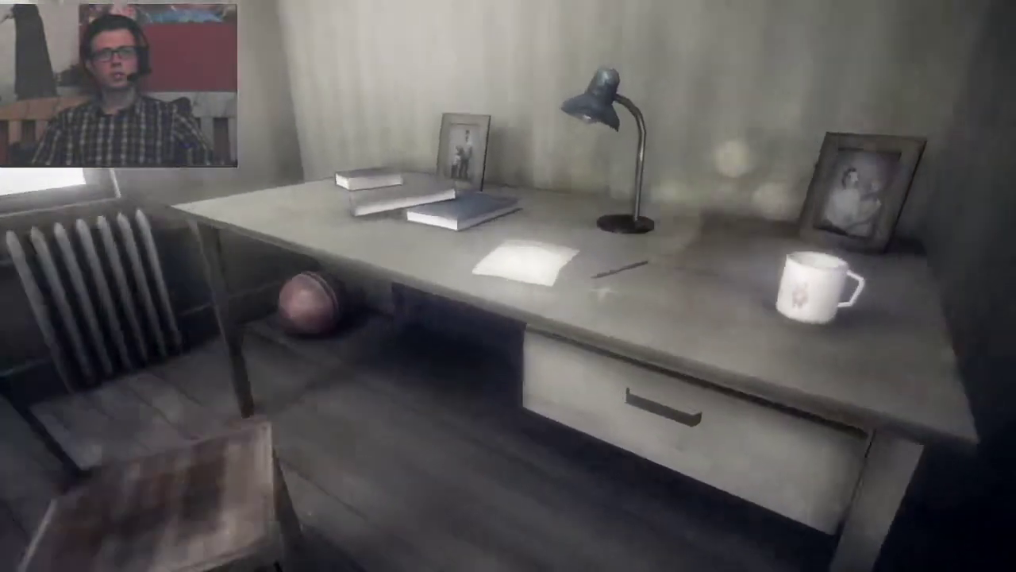
click(508, 286)
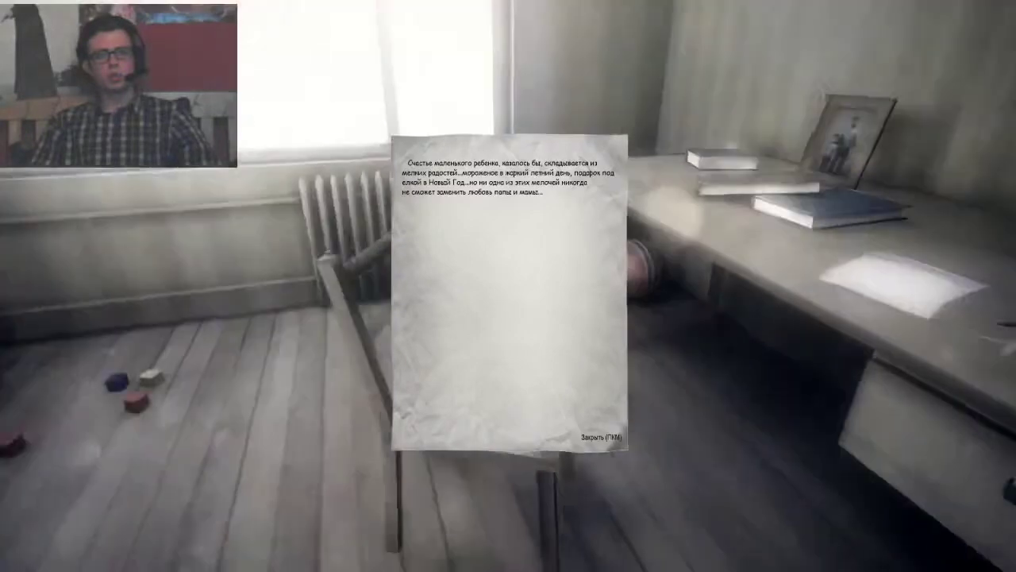
right_click(508, 286)
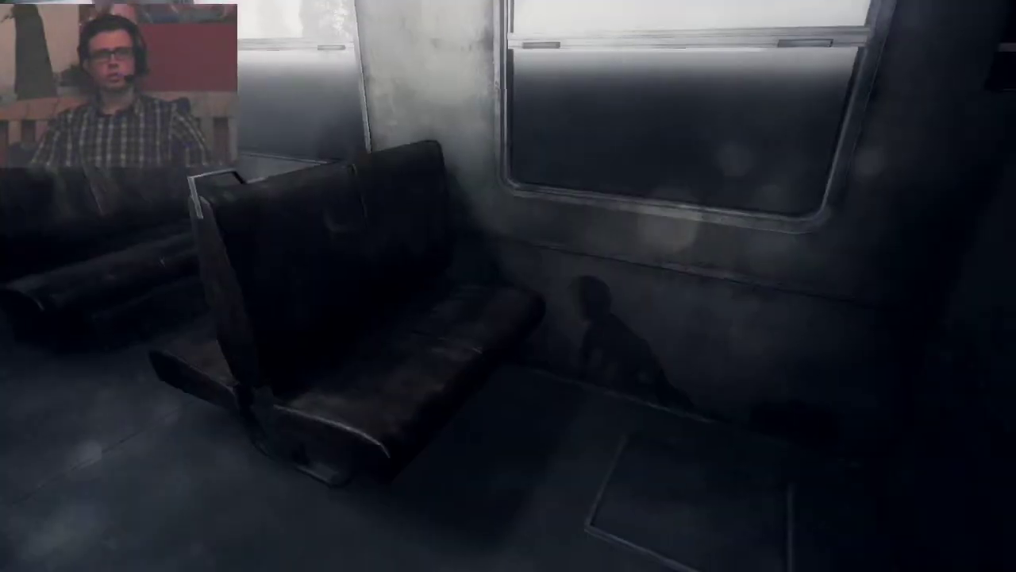
key(w)
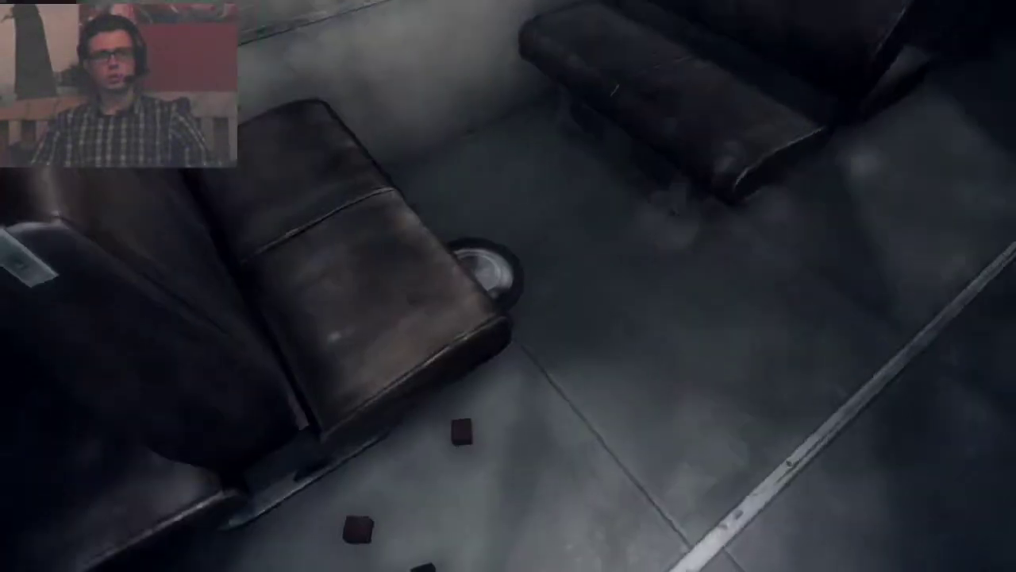
key(w)
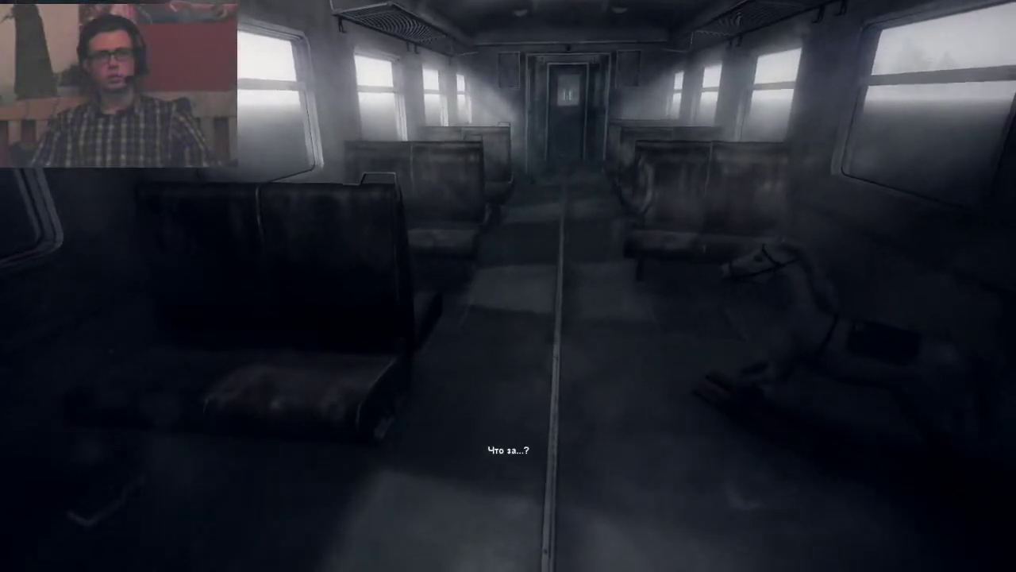
key(w)
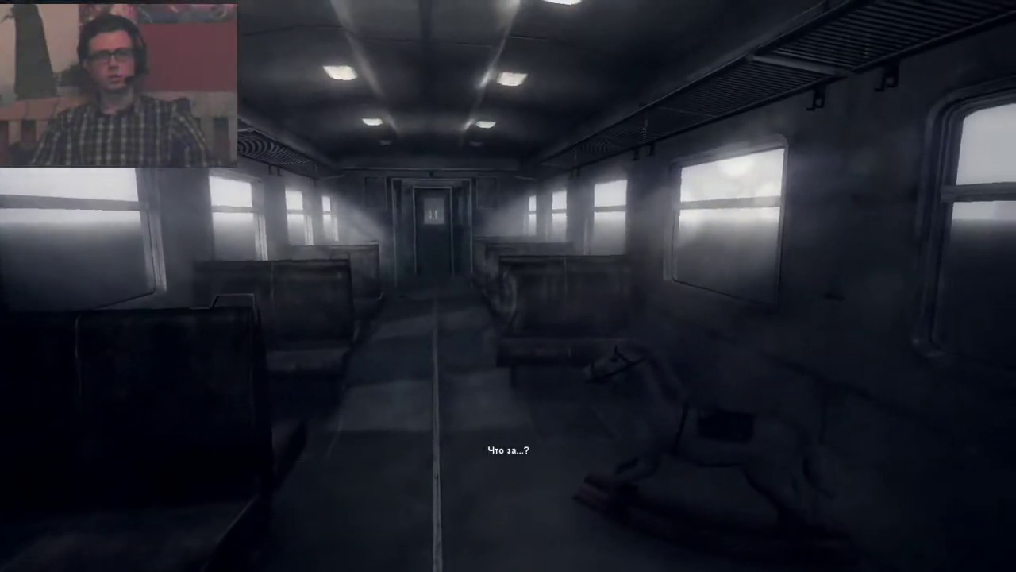
key(s)
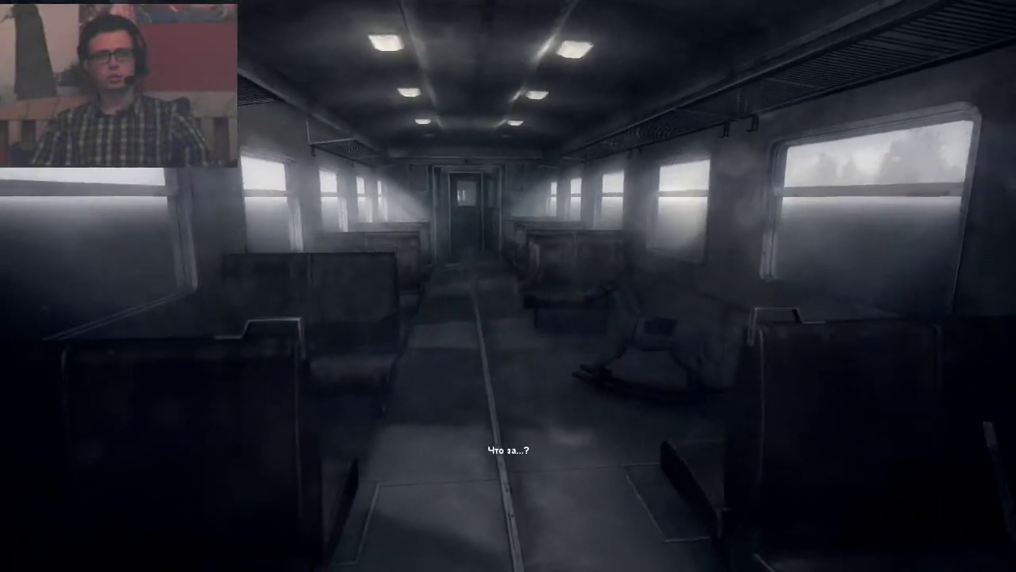
key(w)
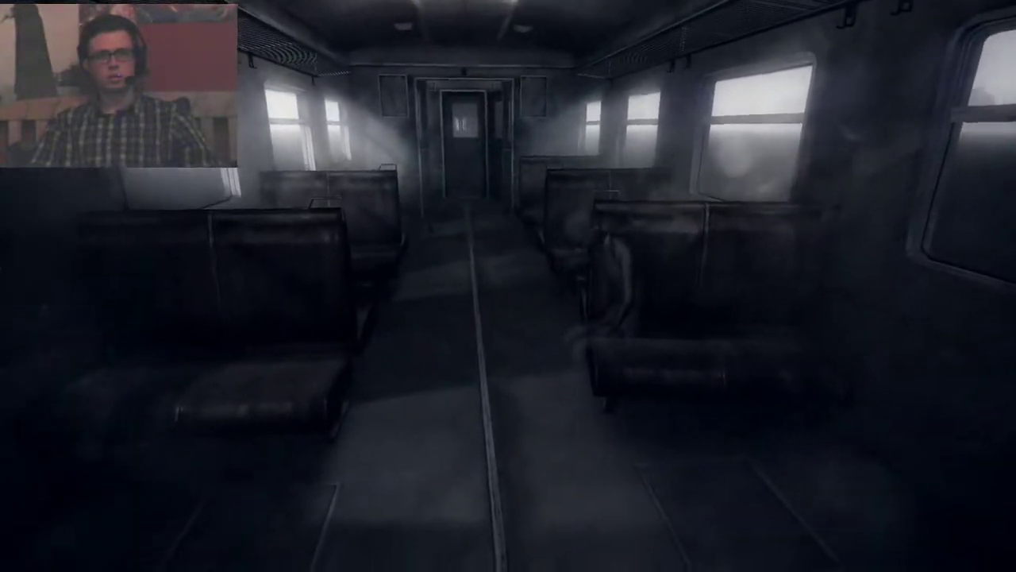
key(w)
key(w)
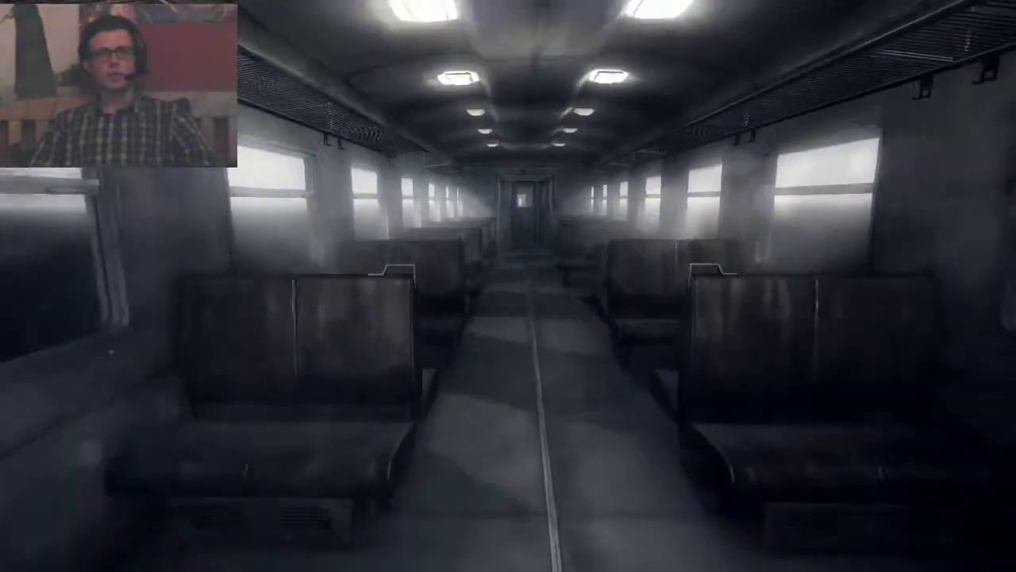
key(w)
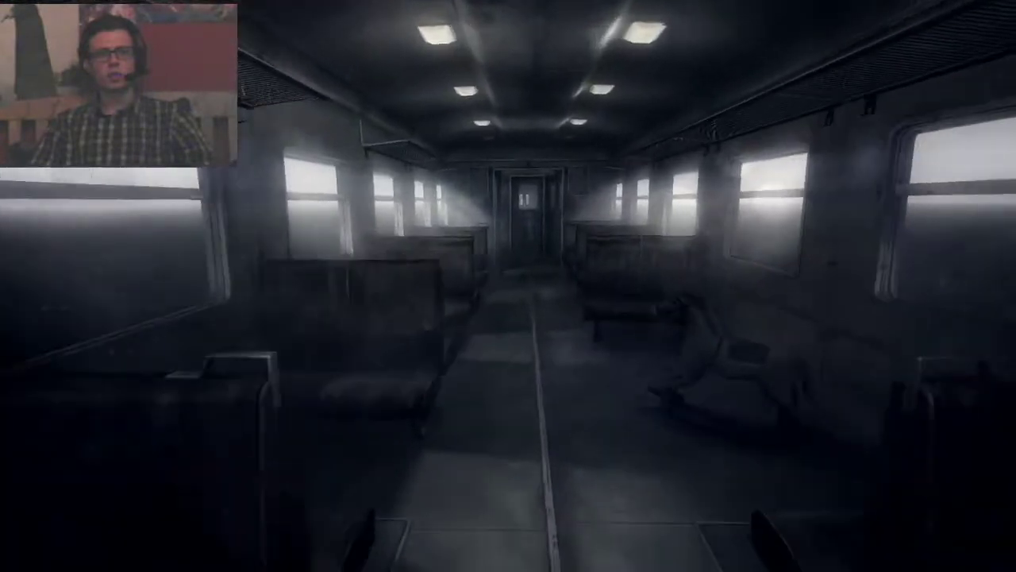
key(w)
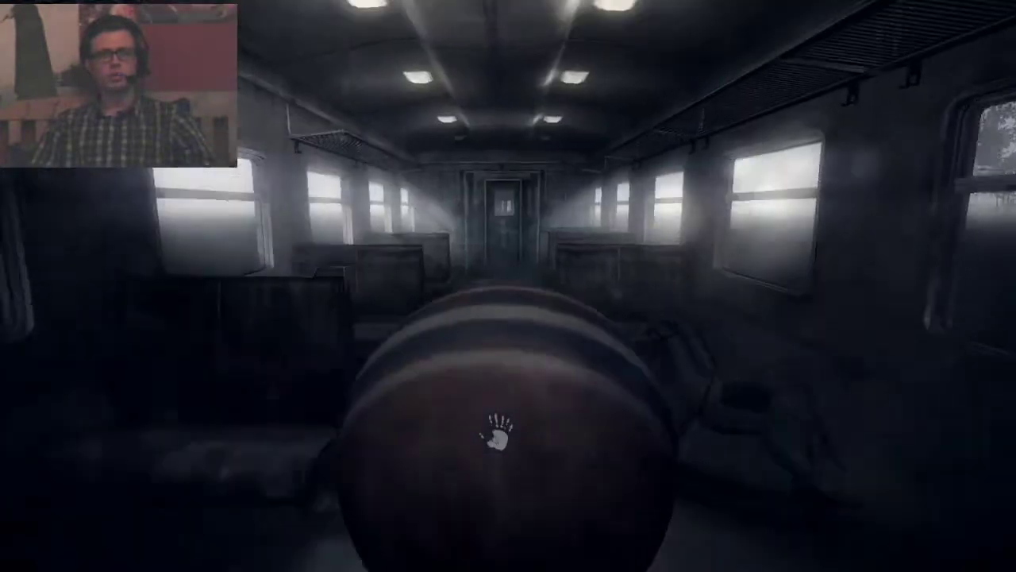
key(w)
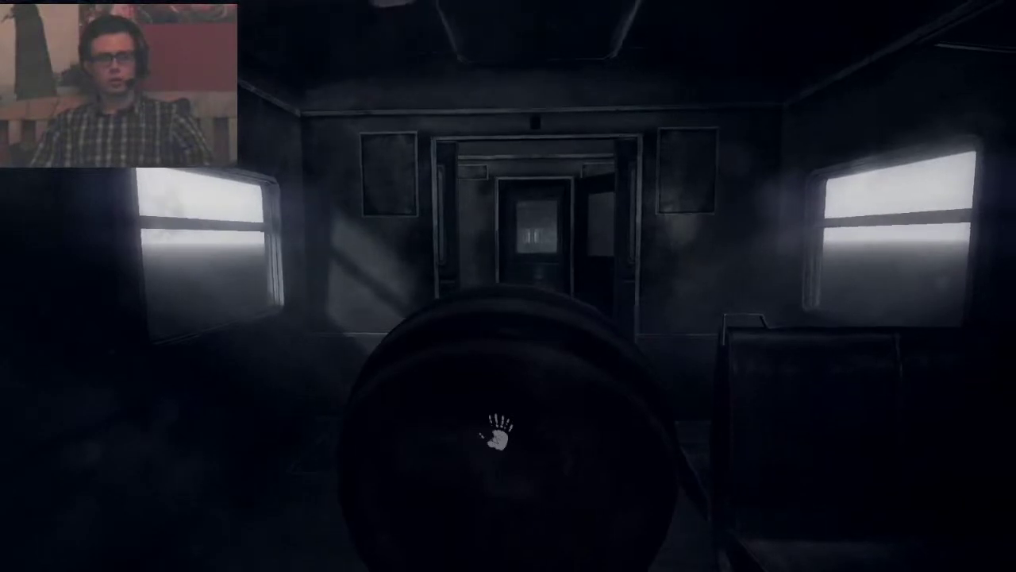
key(w)
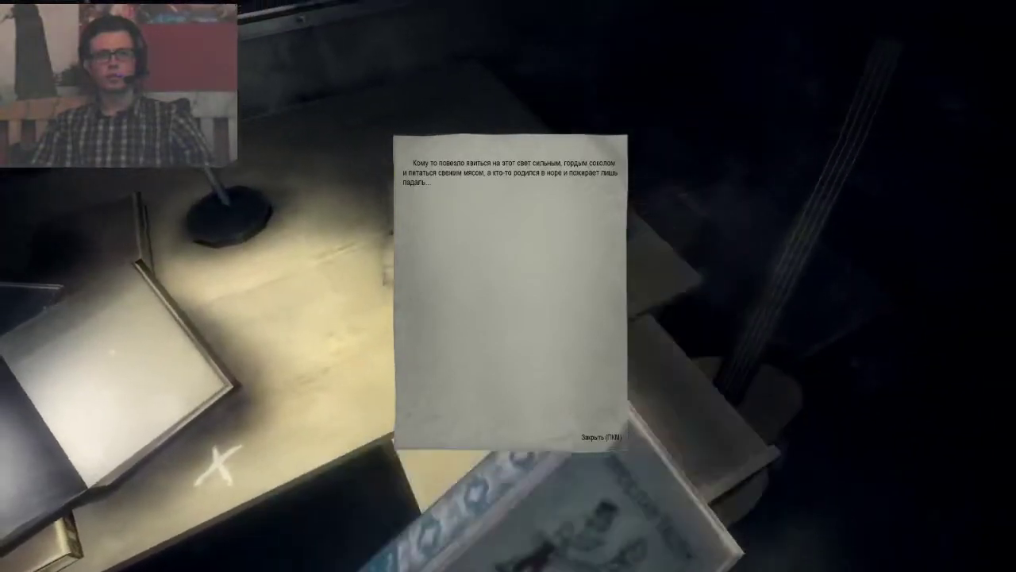
right_click(508, 285)
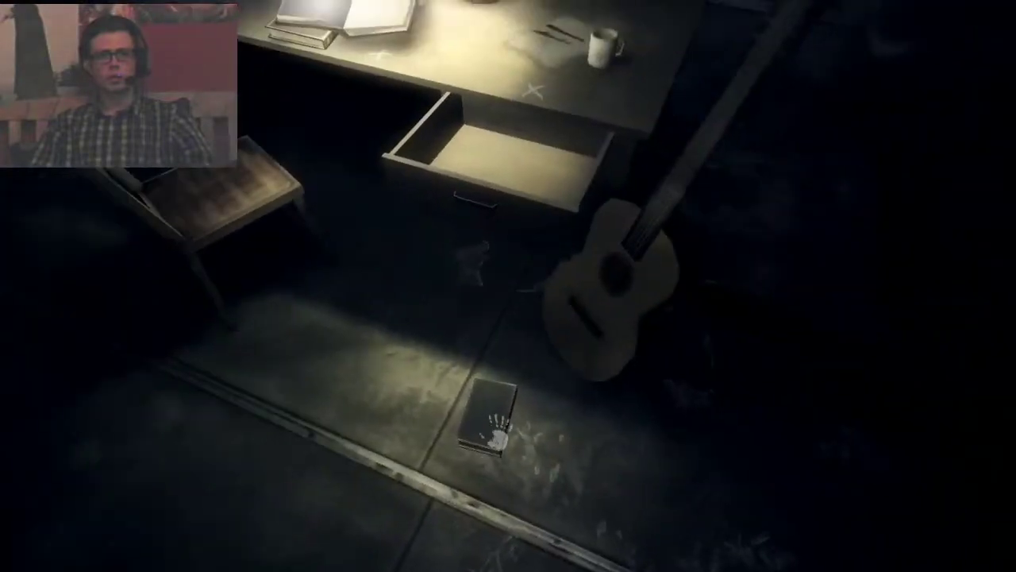
click(492, 420)
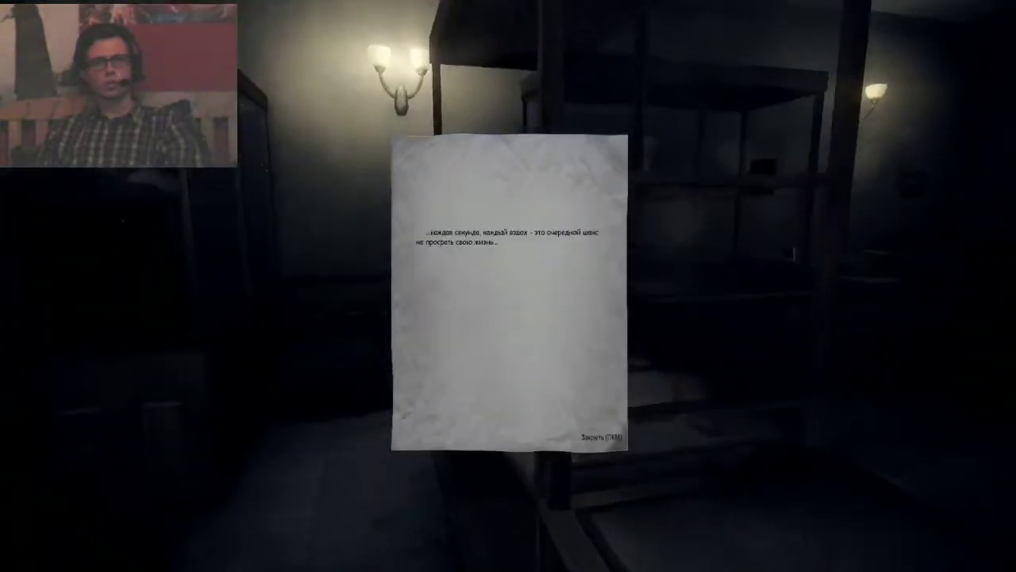
right_click(508, 285)
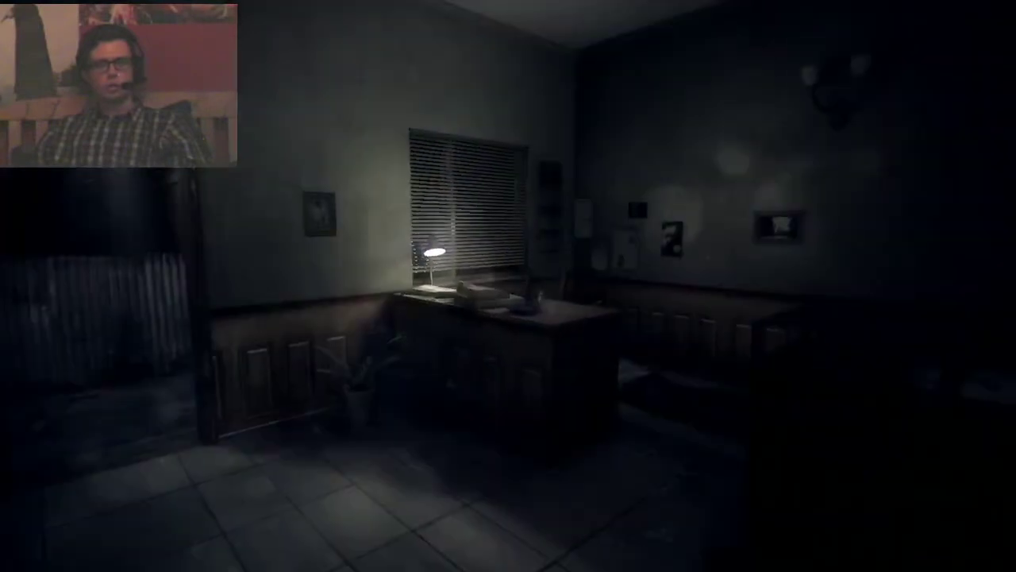
key(Escape)
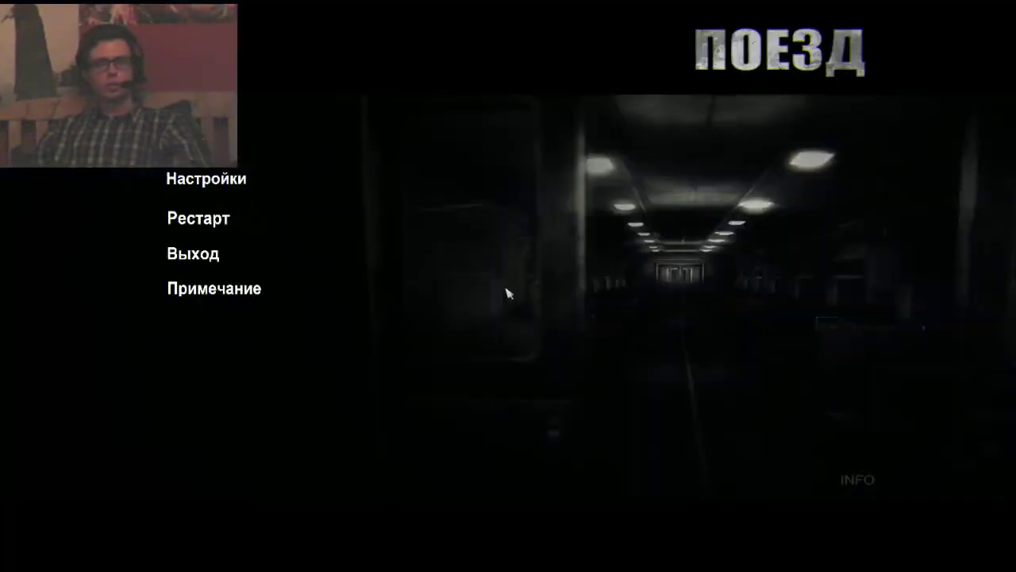